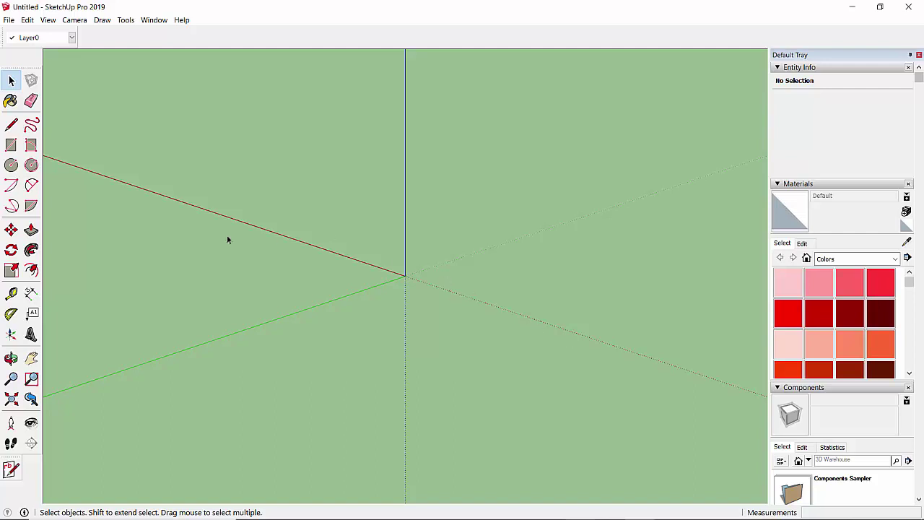
Step: Draw a disc of about 0.13 m radius centred on the origin
left_click(11, 165)
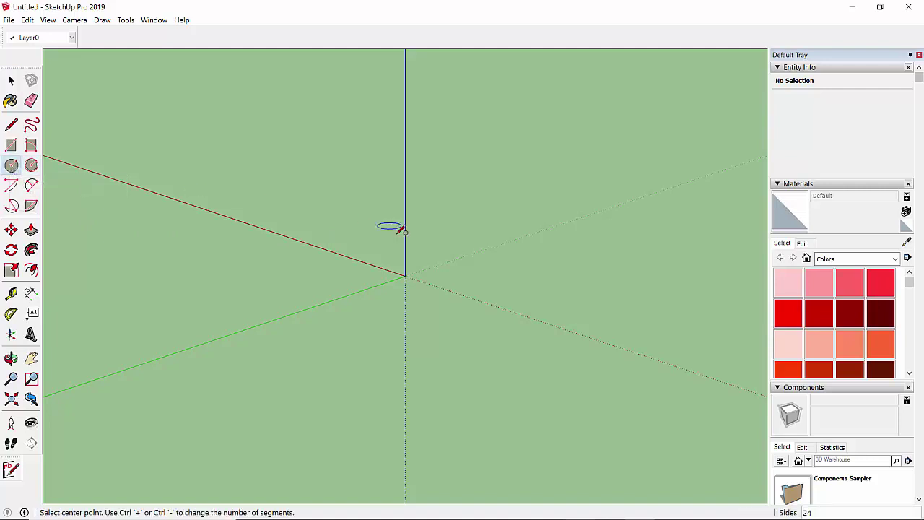
left_click(405, 276)
left_click(519, 299)
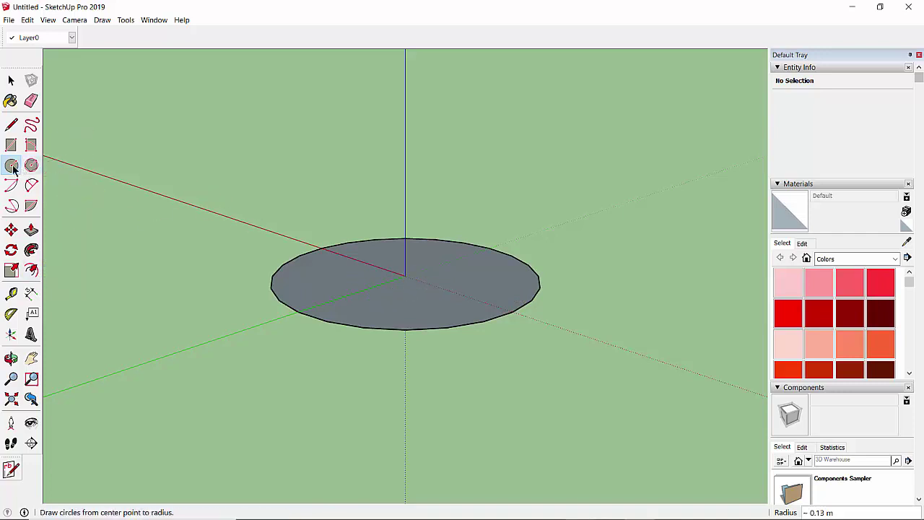
Step: Draw a concentric 0.12 m circle inside the disc, then return to Select
left_click(405, 276)
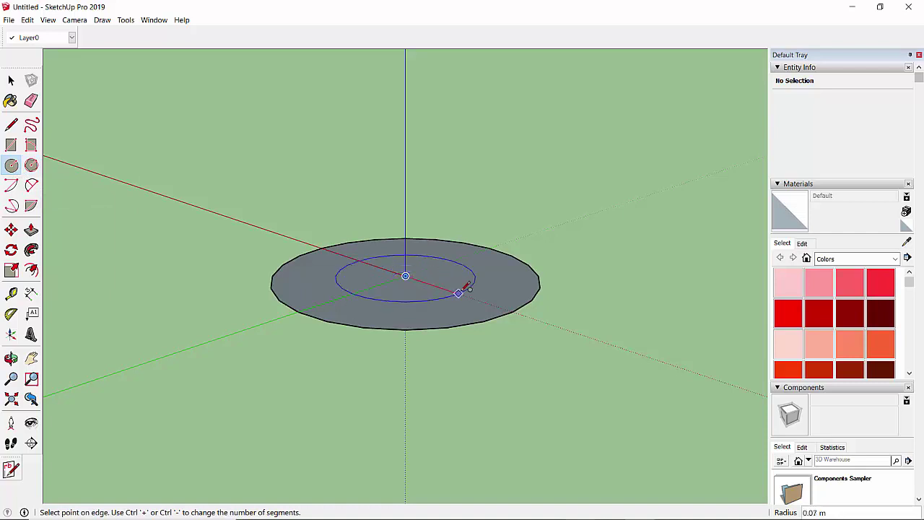
left_click(524, 291)
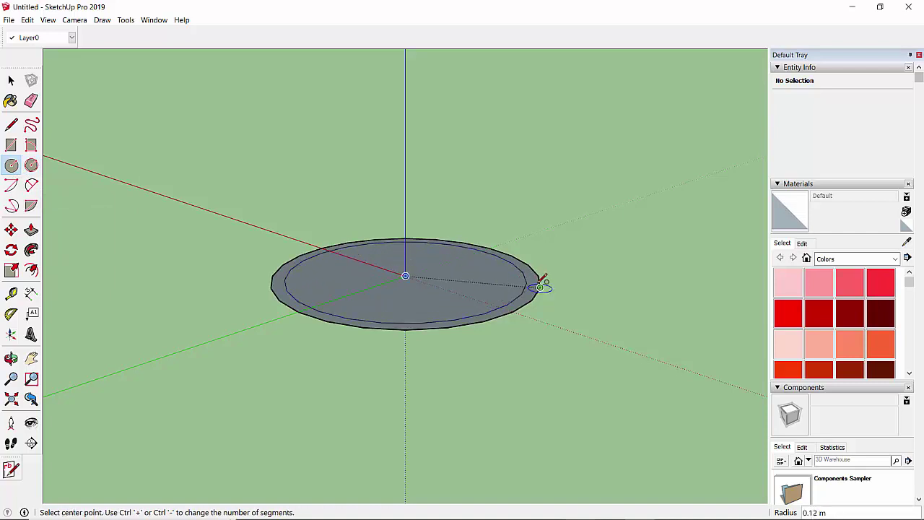
left_click(11, 80)
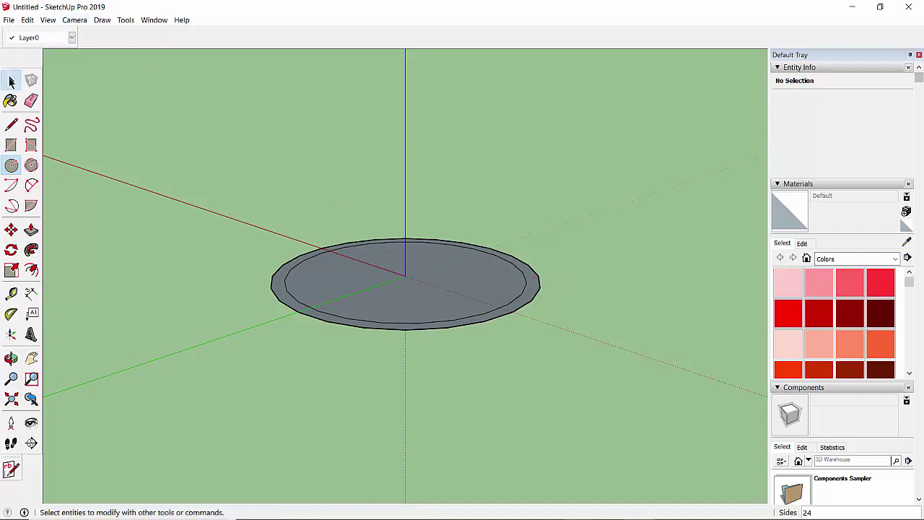
left_click(11, 81)
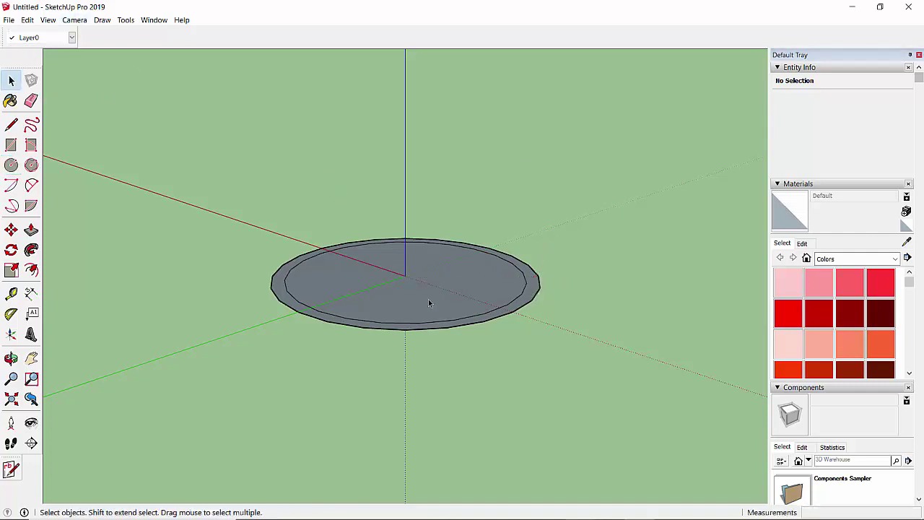
Step: Delete the inner face and push/pull the remaining ring upward into a hollow cylinder
left_click(428, 300)
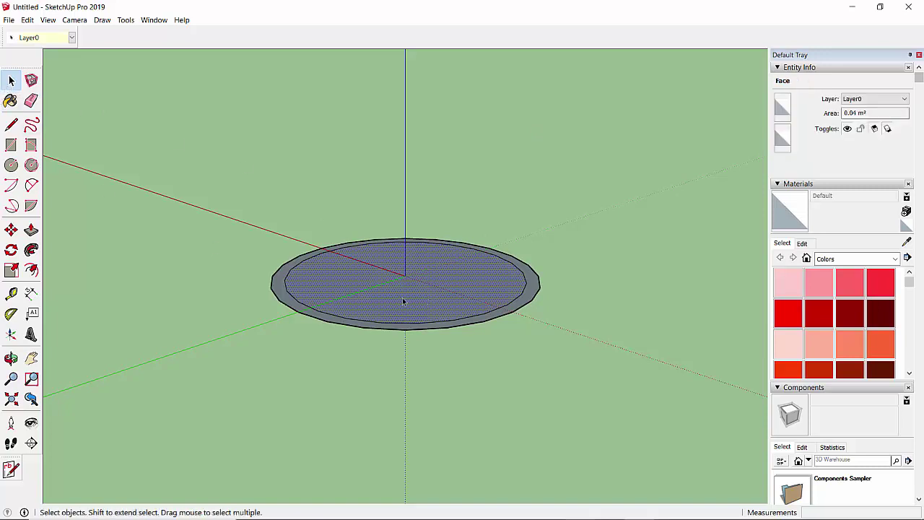
key("Delete")
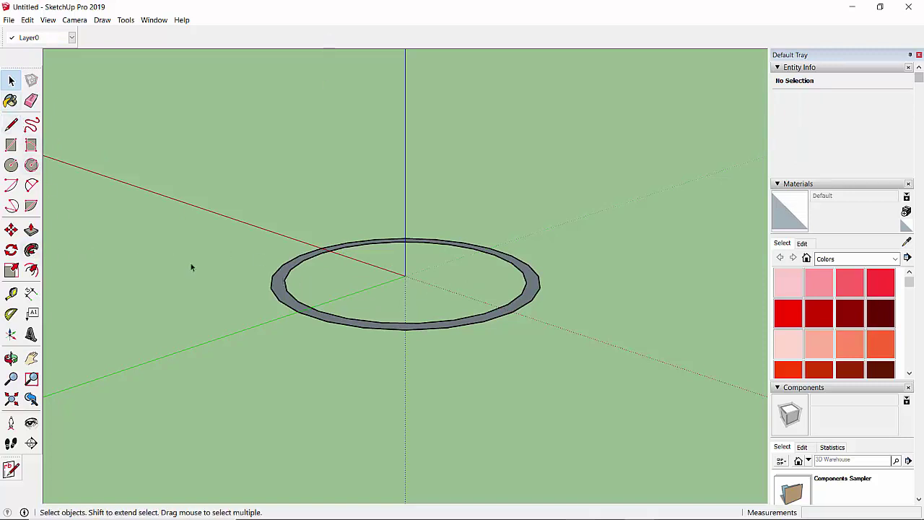
left_click(31, 230)
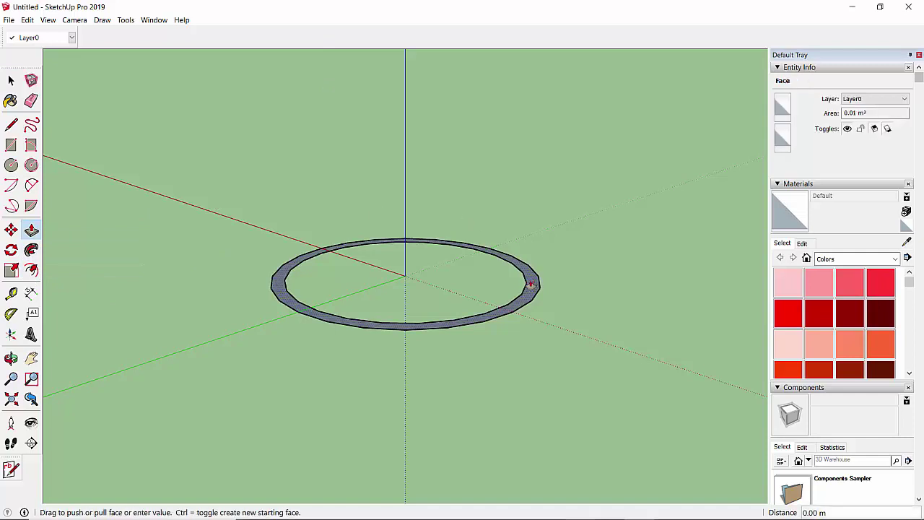
left_click(519, 157)
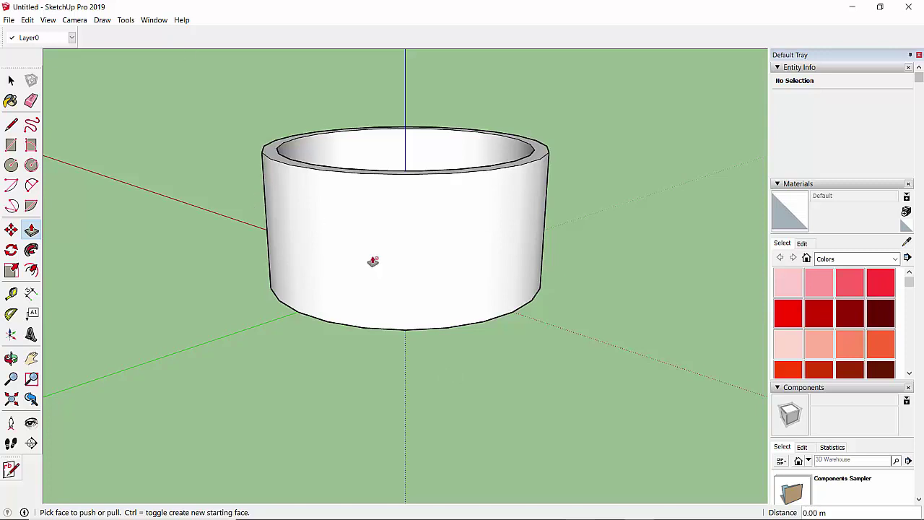
Step: Select all the geometry and delete the cylinder, leaving only the axes
key("space")
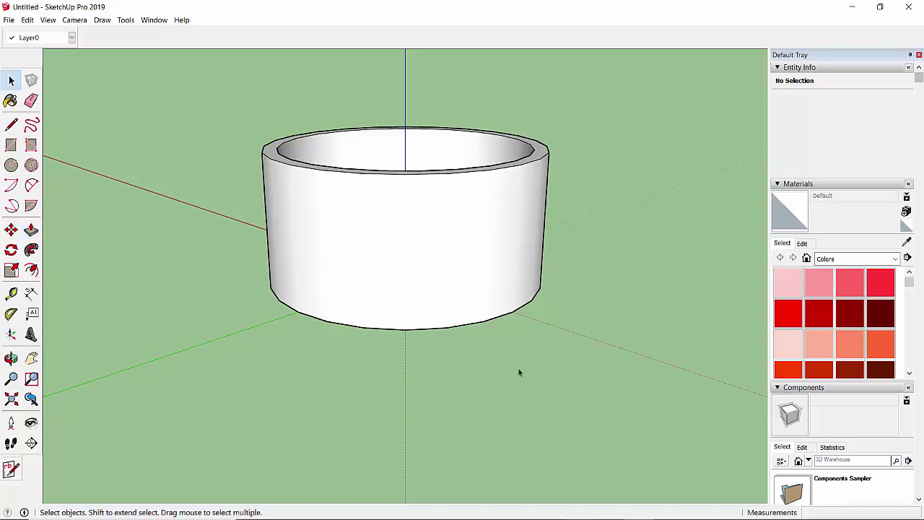
key("ctrl+a")
key("Delete")
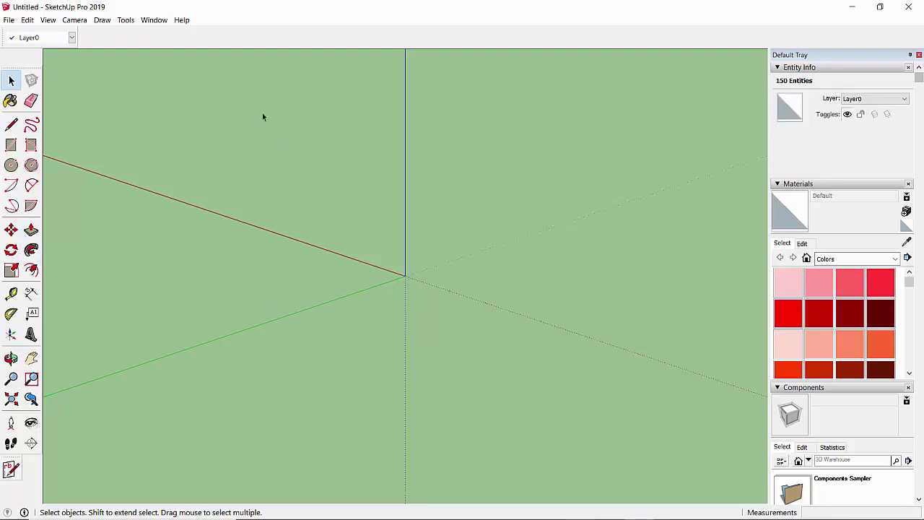
Step: Open the Ruby Code Editor and add a 'make a big circle' line below the default code
left_click(158, 20)
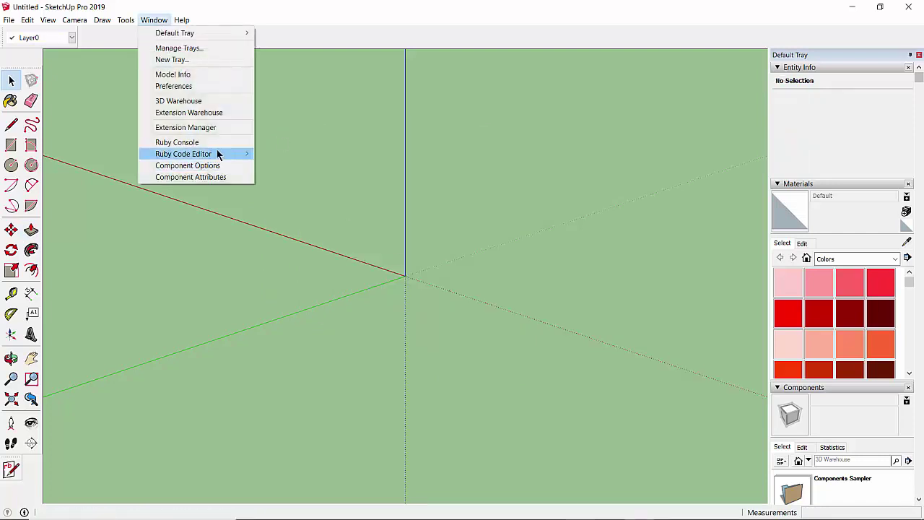
mouse_move(183, 154)
left_click(298, 154)
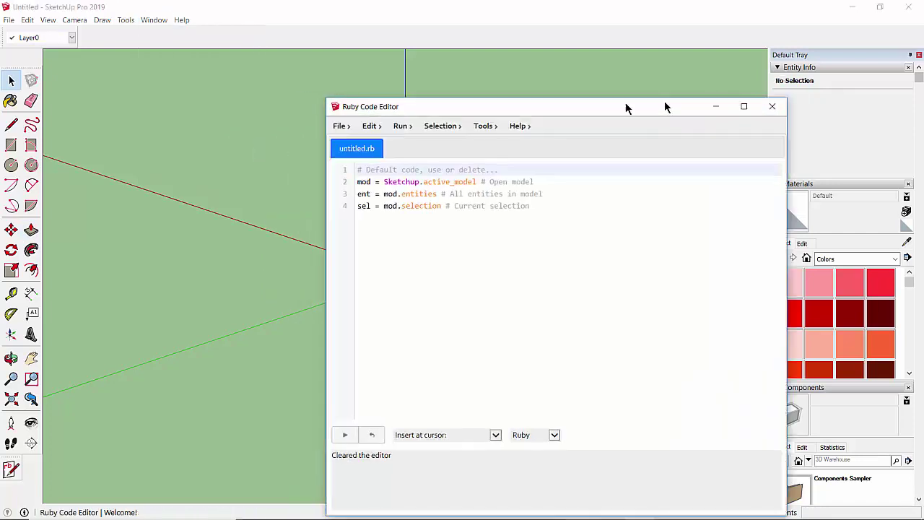
left_click(661, 205)
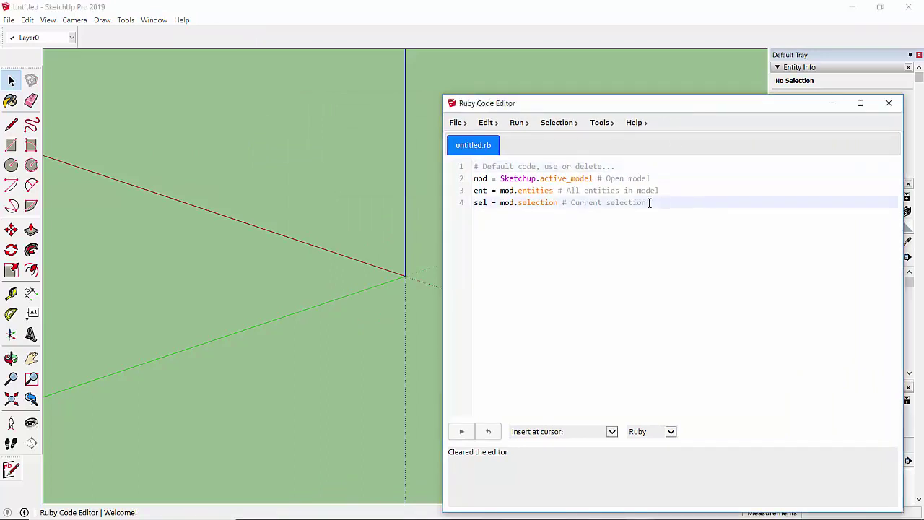
key("Return")
key("Return")
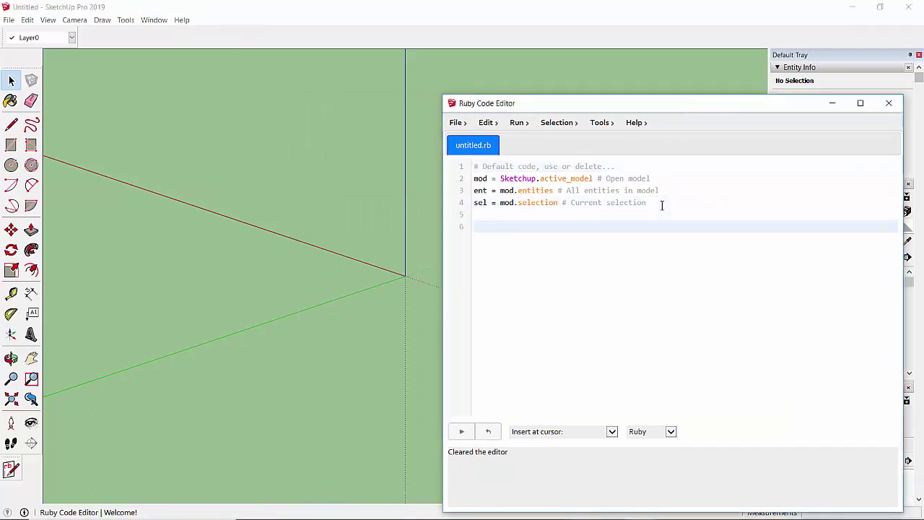
type("#make a ")
type("big circle")
Step: Define center1=[0,0,0], vect1=[0,0,1], rad_big=2, rad_small=1.8 and big_circle=ent.add_circle(center1,vect1,rad_big)
key("Return")
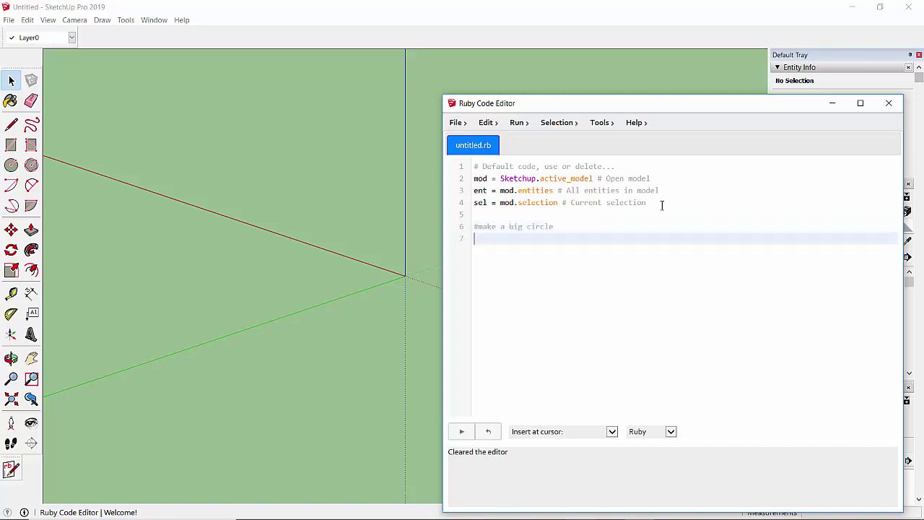
type("center")
type("1=[")
type("0,0,0]")
key("Return")
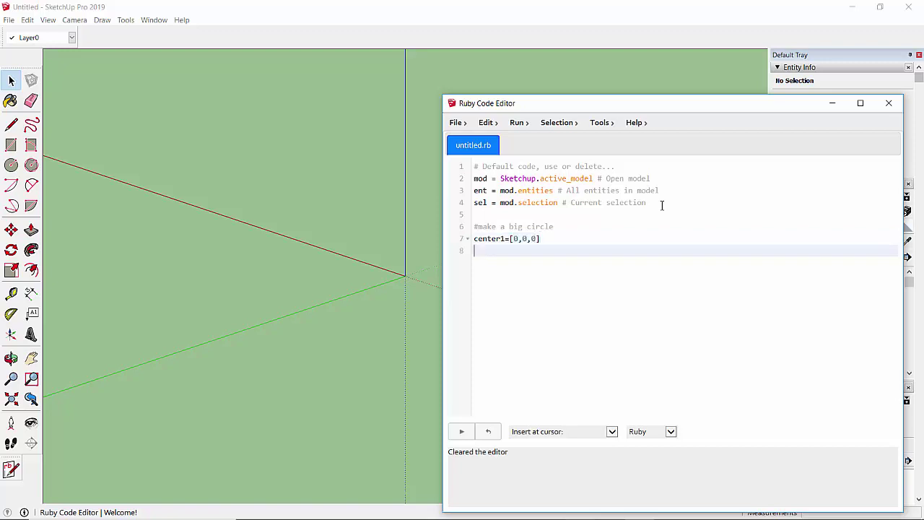
type("vect1")
type("=[0")
type(",0,1]")
key("Return")
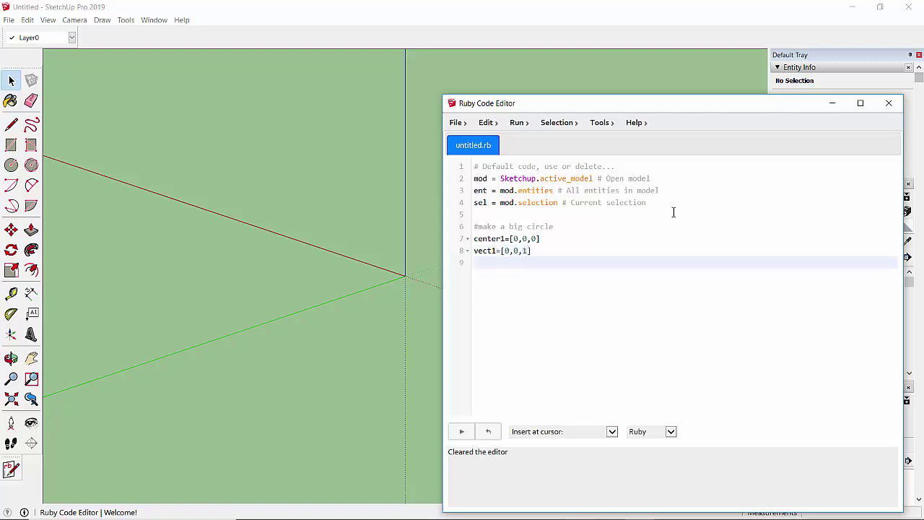
type("ra")
type("d_big=")
type("2")
key("Return")
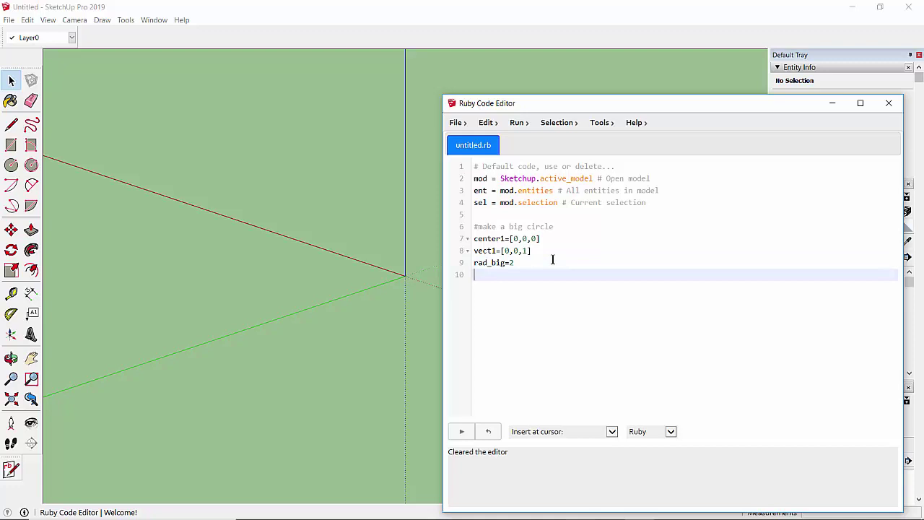
type("rad")
type("d_small")
key("BackSpace")
key("BackSpace")
key("BackSpace")
type("mall")
type("=1.8")
key("Return")
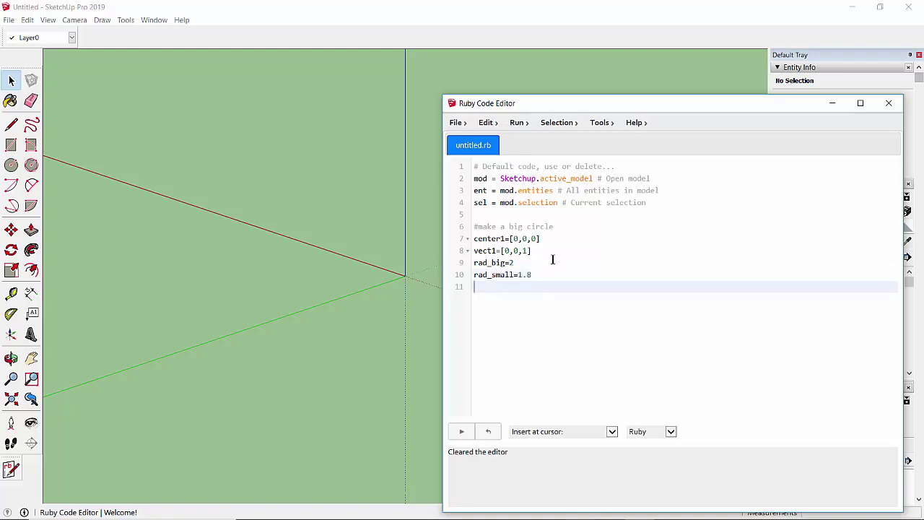
type("big_circ")
type("le=")
type("ent.ad")
type("d_ci")
type("rcle(cen")
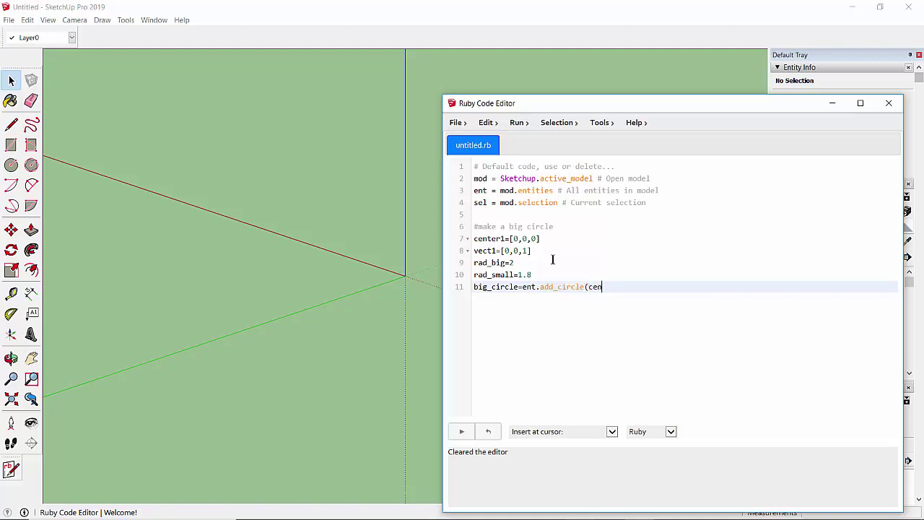
type("ter1,")
type("vect1,")
type("rad_big")
type(")")
Step: Run the script to draw the radius-2 circle, then add big_face=ent.add_face(big_circle) and rerun
key("Return")
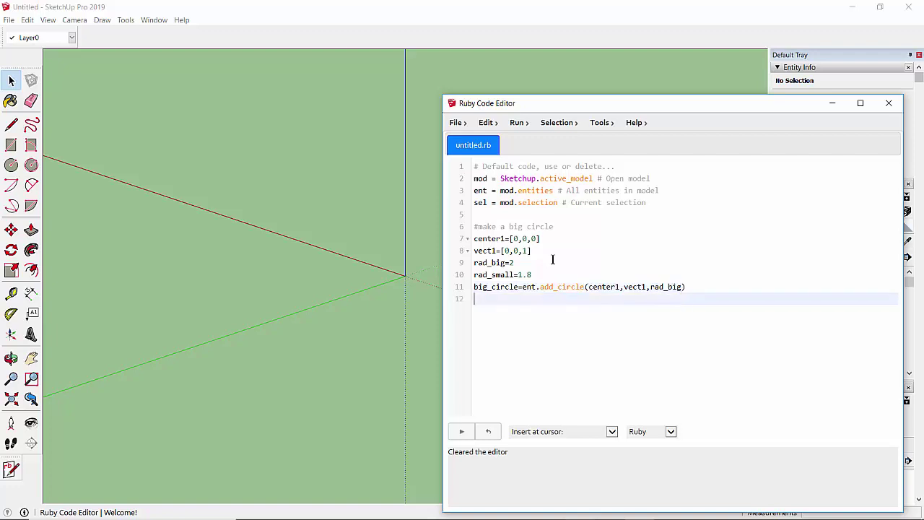
key("ctrl+Return")
left_click(508, 298)
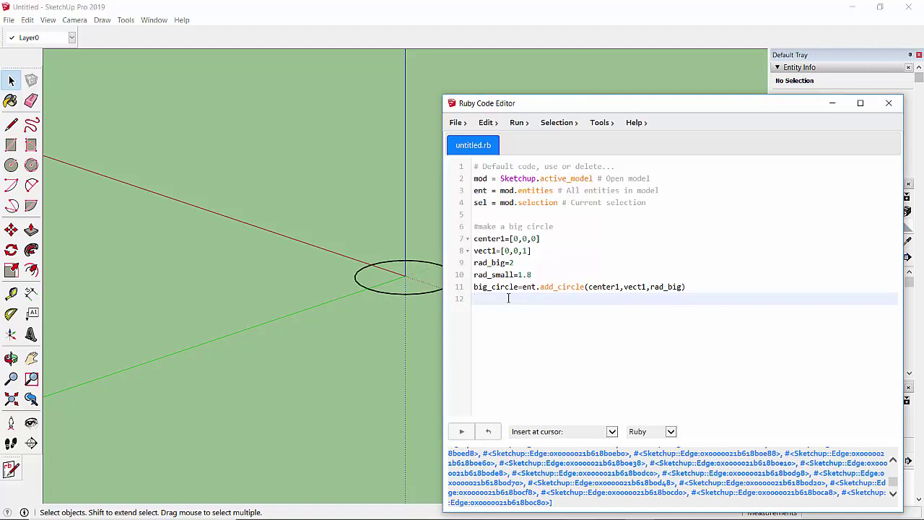
type("big")
type("_face")
type("=ent.ad")
type("d_fa")
type("ce(")
type("big_c")
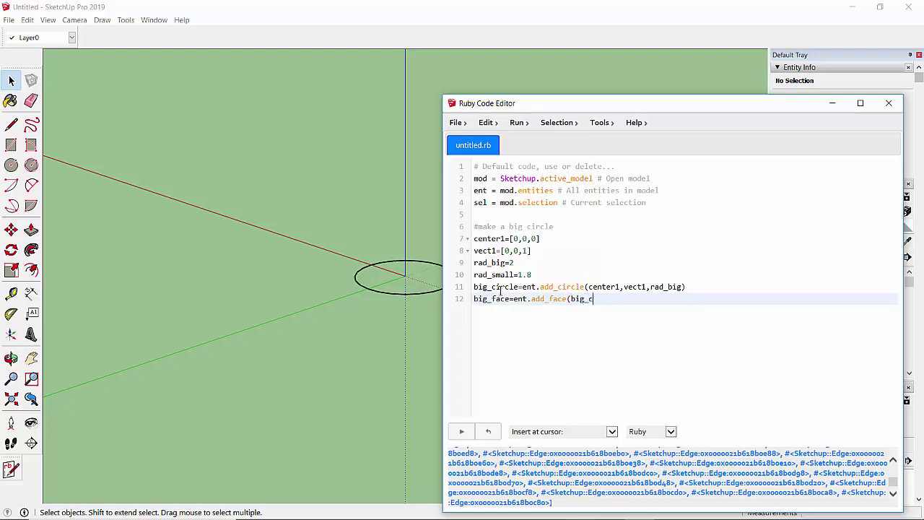
type("ircle)")
key("Return")
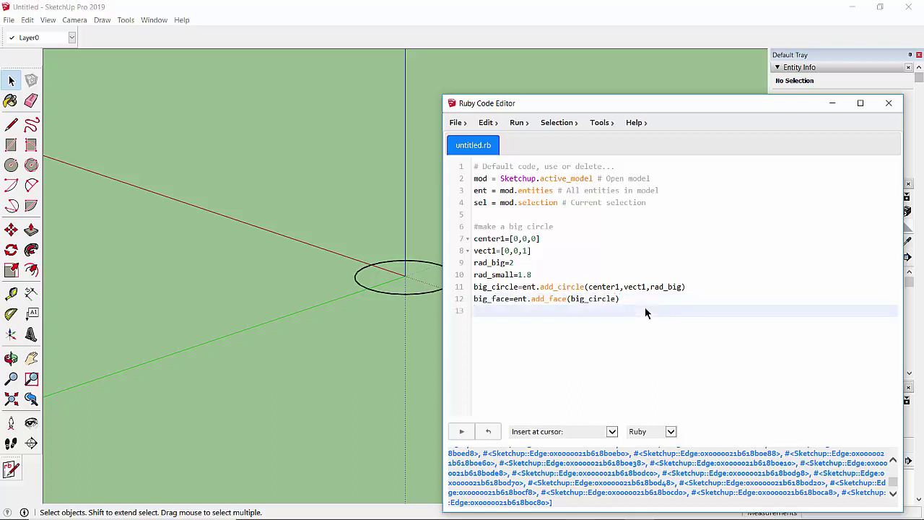
key("ctrl+Return")
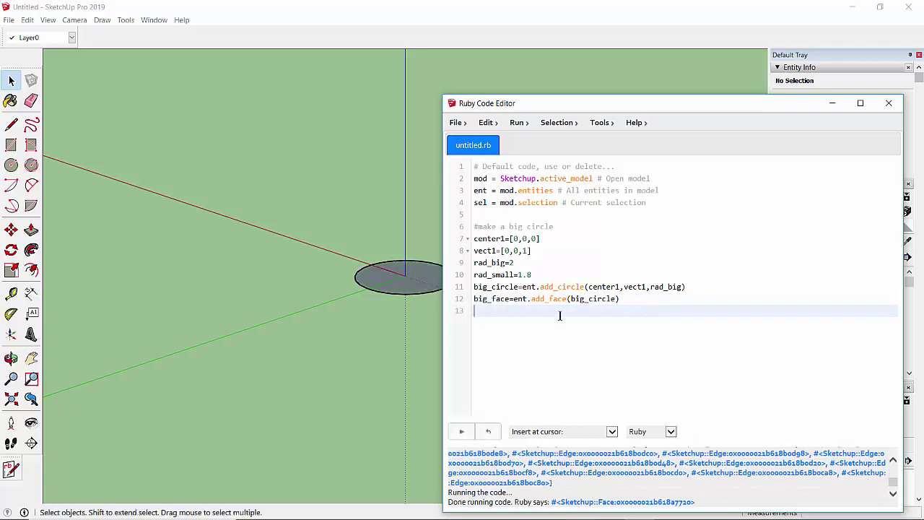
Step: Add small_circle=ent.add_circle(center1,vect1,rad_small) on line 13 and run the script to draw it
type("sm")
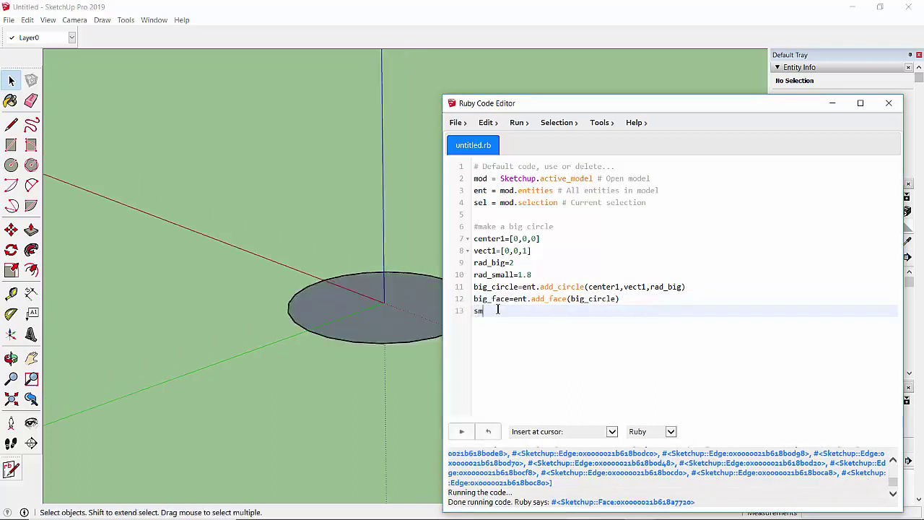
type("all_circl")
type("e=ent.a")
type("dd-ci")
key("BackSpace")
key("BackSpace")
key("BackSpace")
type("_circle")
type("(center1")
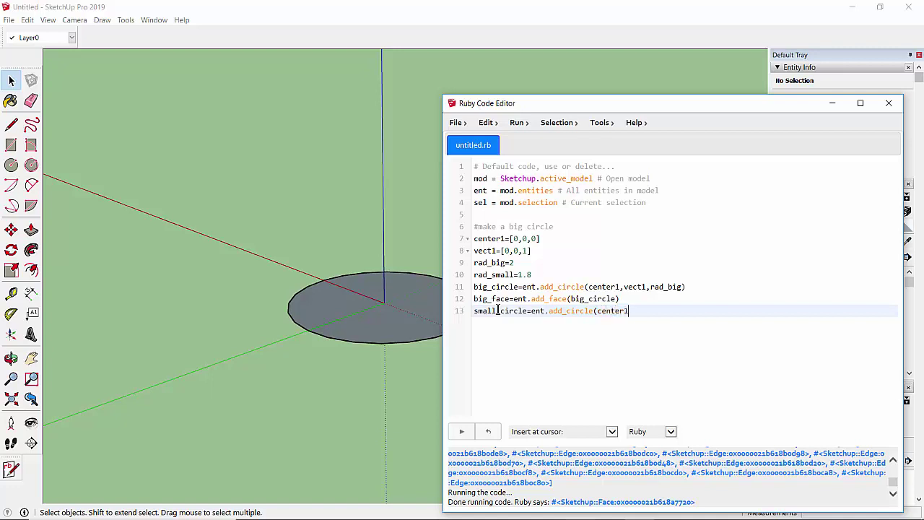
type(",vect1")
type(",rad_small")
type(")")
key("Return")
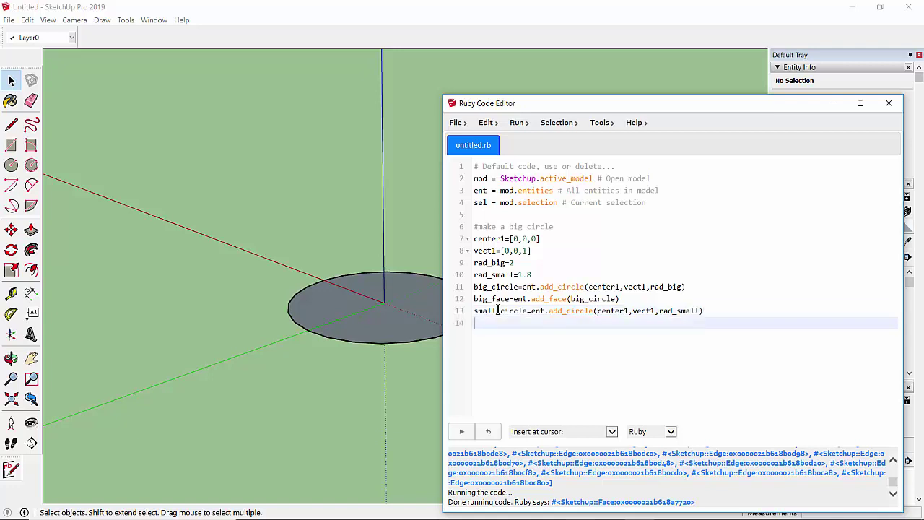
key("ctrl+Return")
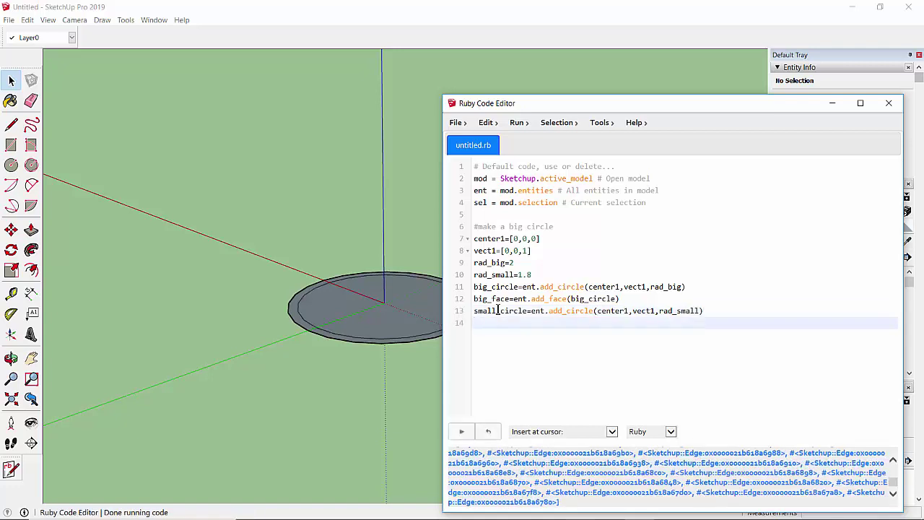
key("ctrl+Return")
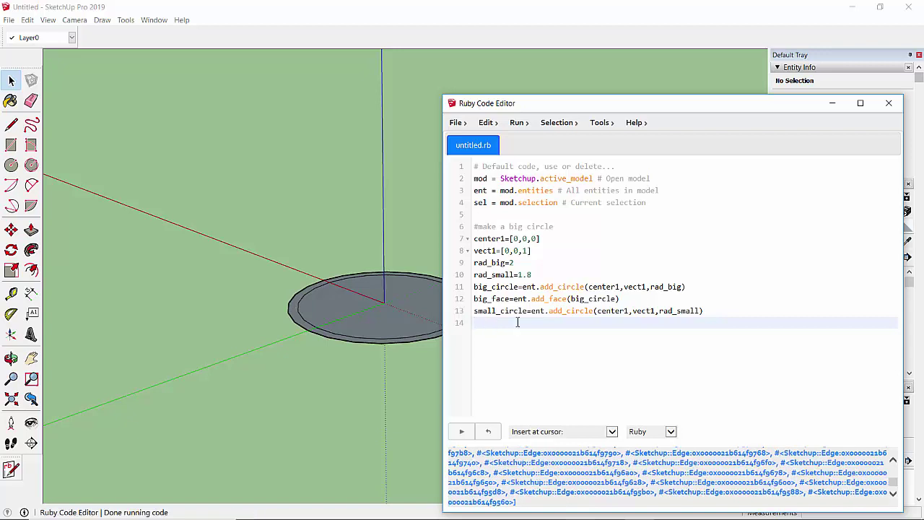
Step: Type ent[-1].erase on line 14 and begin ent[0]=big_circle on line 16
type("e")
type("nt[-1")
type("]")
type(".ea")
type("ase")
key("Return")
key("Return")
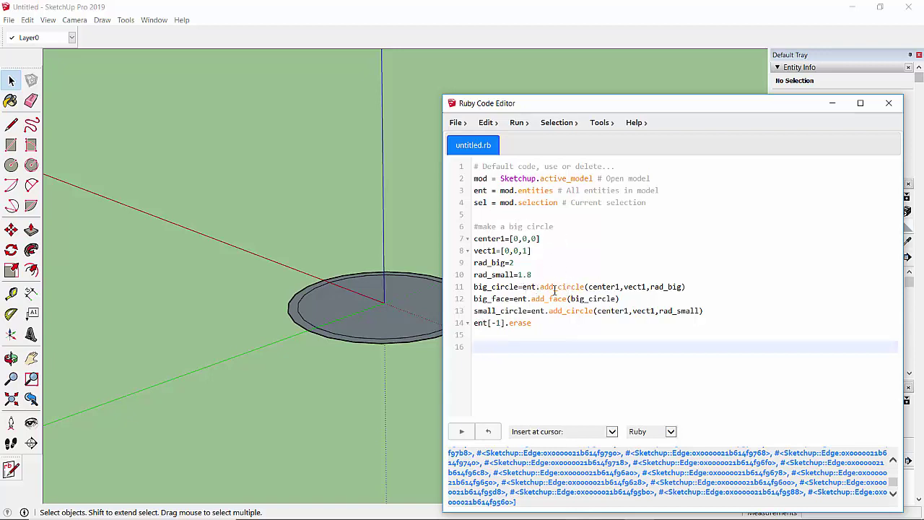
type("ent")
type("[0]=")
type("big")
type("_circcle")
Step: Correct line 16 to ent[0]=big_circle and add ent[1]=big_face and ent[2]=small_circle below it
key("BackSpace")
key("BackSpace")
key("BackSpace")
type("le")
key("Return")
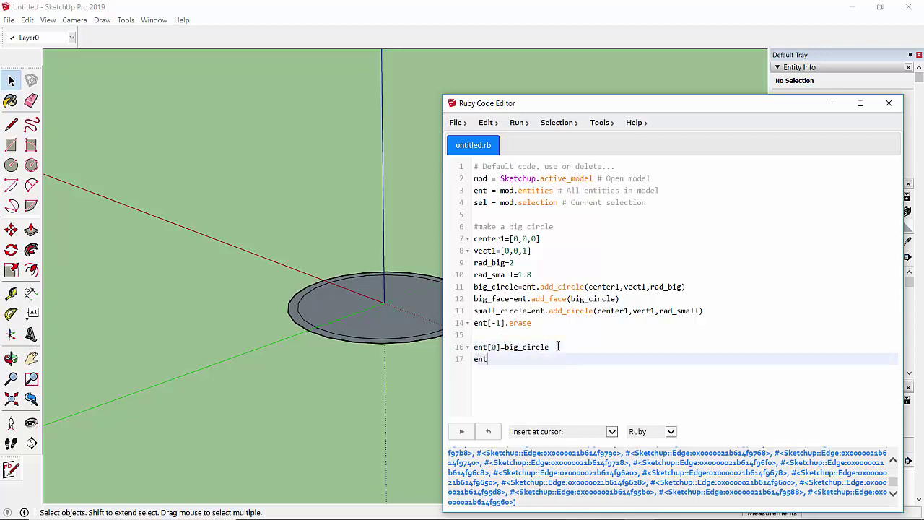
type("[1]=")
type("big_")
type("face")
key("Return")
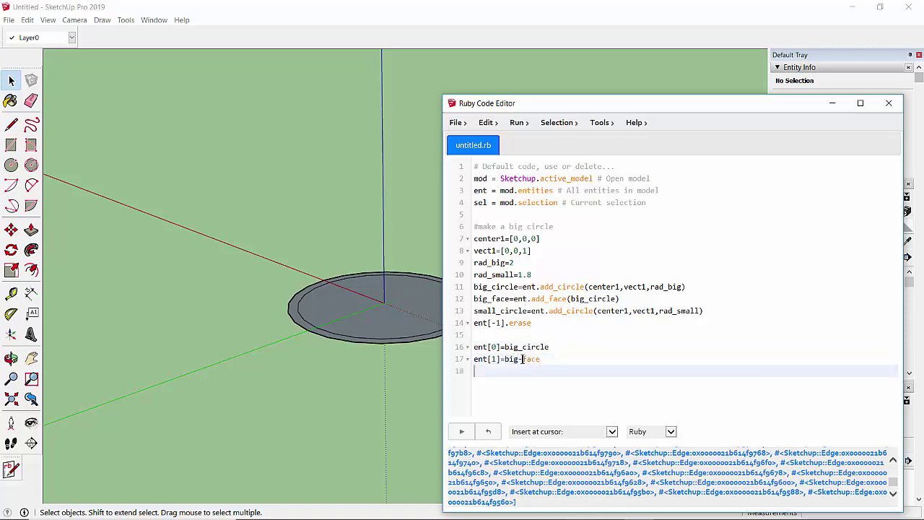
type("ent[2]")
type("=")
type("smal")
type("l_circle")
left_click(562, 346)
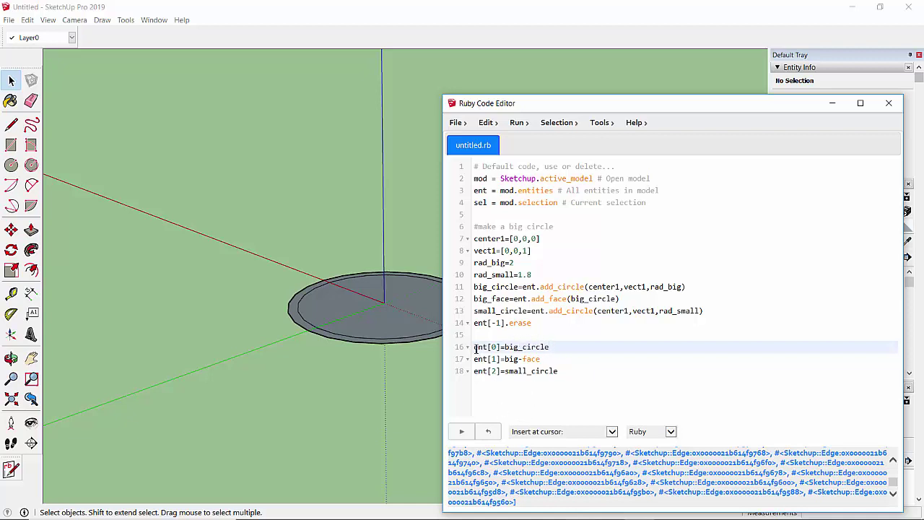
Step: Remove the three ent assignment lines and change line 14 to ent[-1].erase!, running the script
left_click_drag(474, 346, 574, 379)
key("BackSpace")
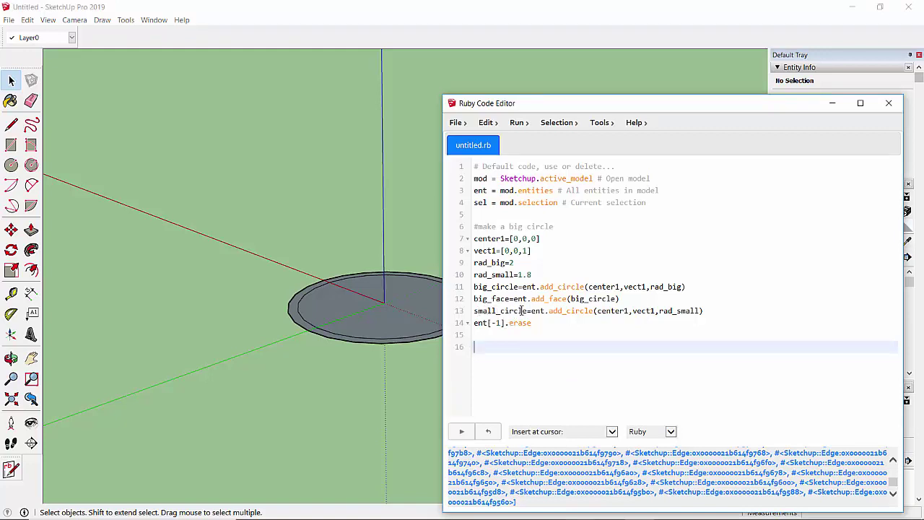
left_click(535, 323)
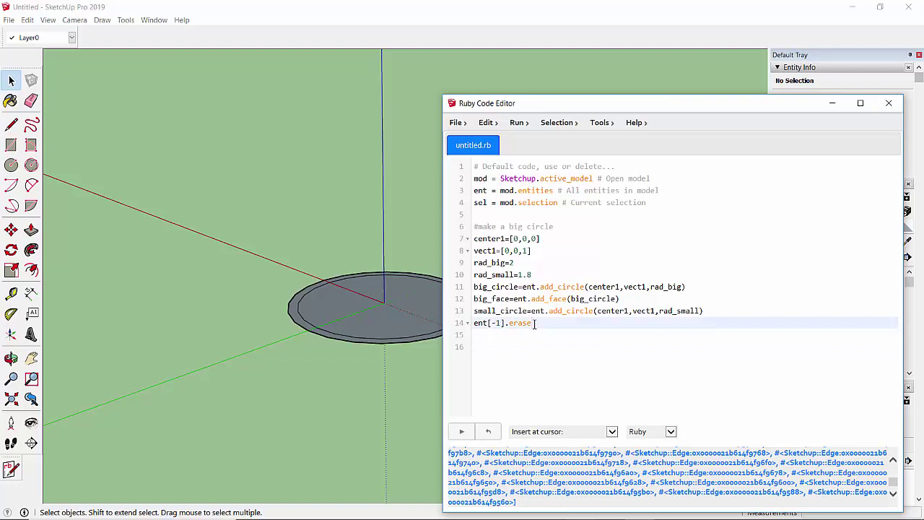
key("ctrl+Return")
type("!")
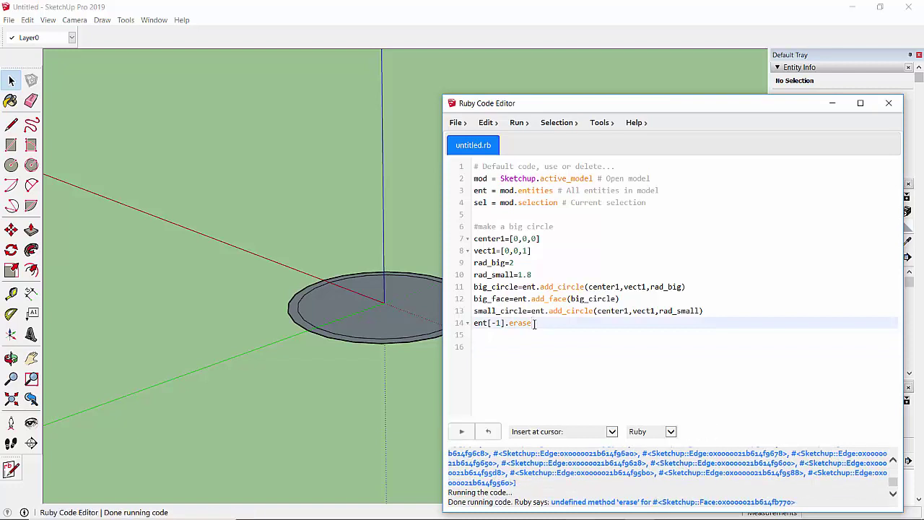
key("ctrl+Return")
Step: Rerun the script to erase the inner face and add big_face.pushpull(2) on line 15
key("BackSpace")
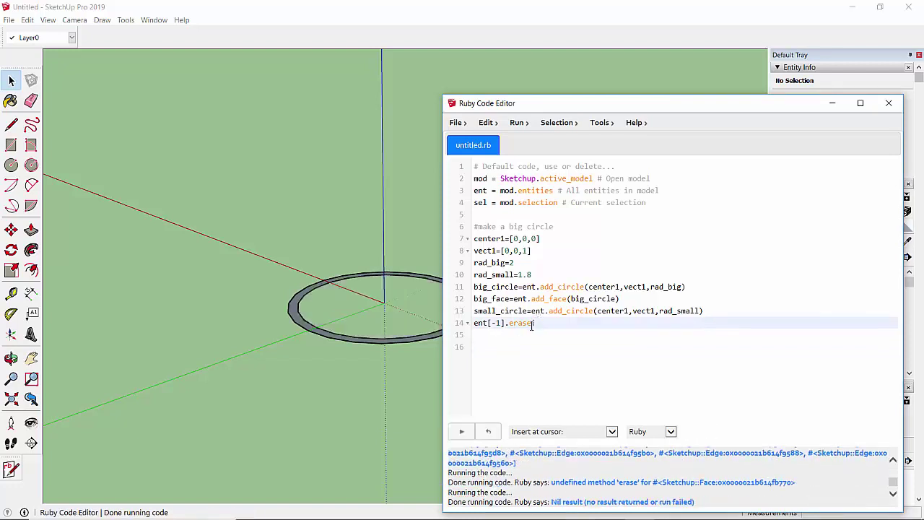
type("!")
left_click(513, 368)
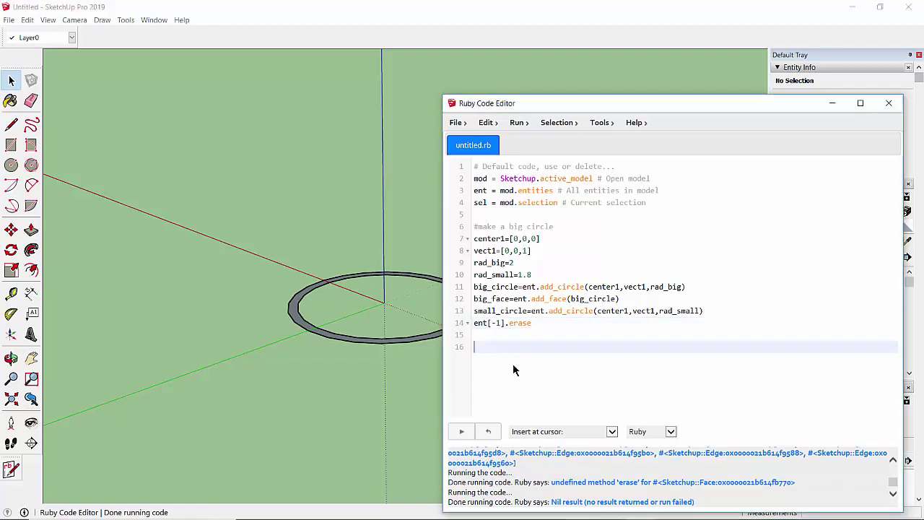
left_click(535, 323)
type("!")
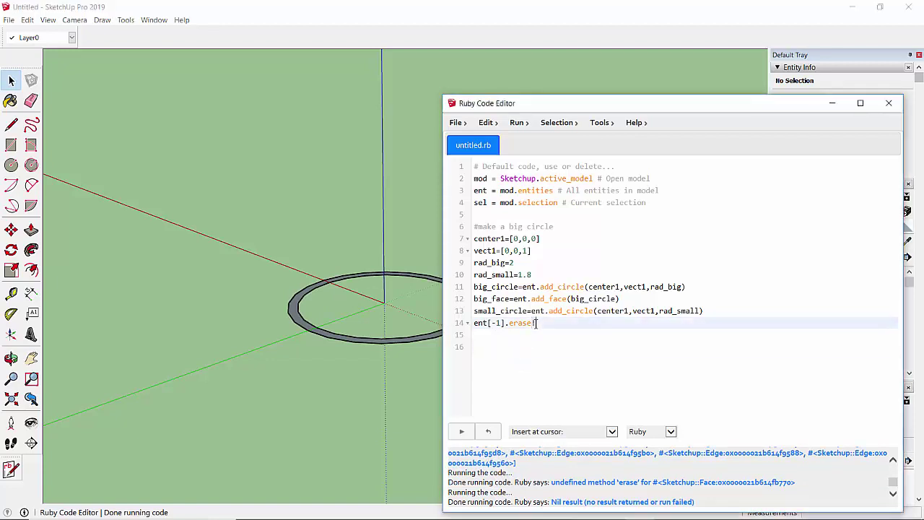
key("ctrl+Return")
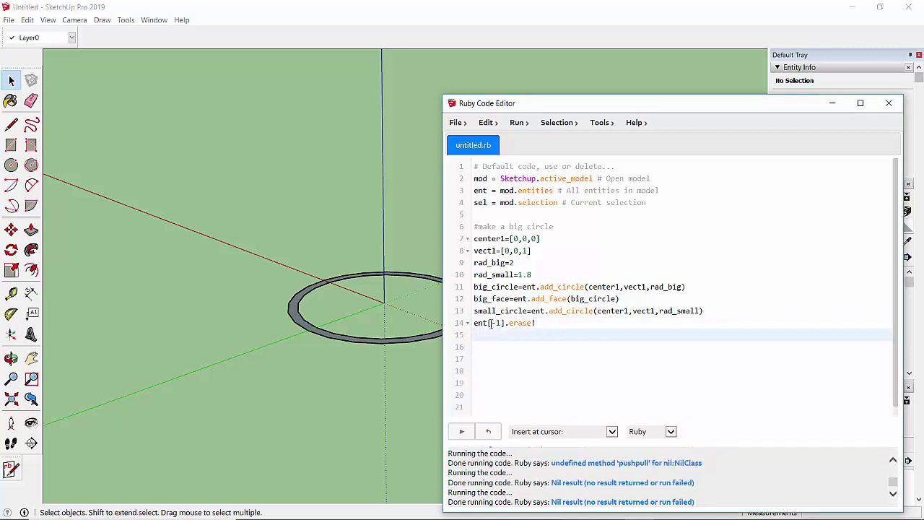
type("big_face")
type(".push")
type("pull(2")
type(")")
Step: Delete the leftover circle from the model and rerun the script to build the 2-unit-tall hollow ring
key("ctrl+Return")
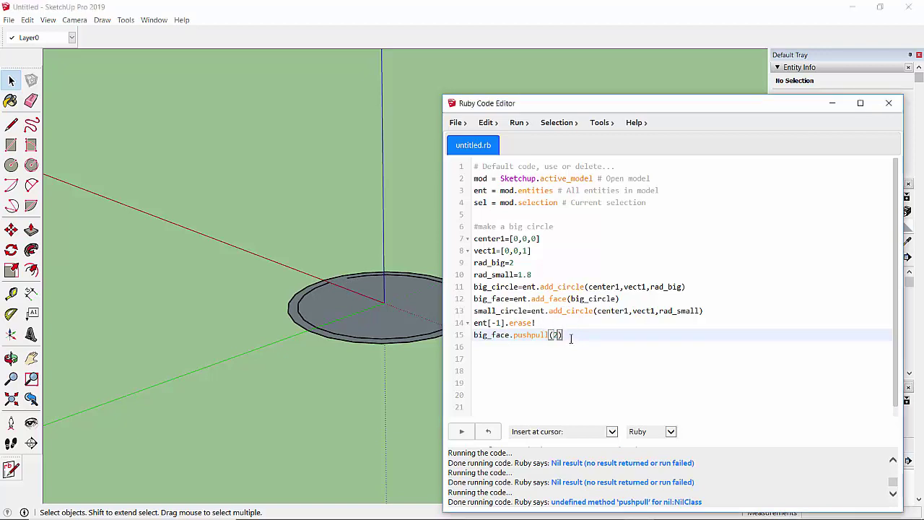
left_click(343, 232)
key("ctrl+a")
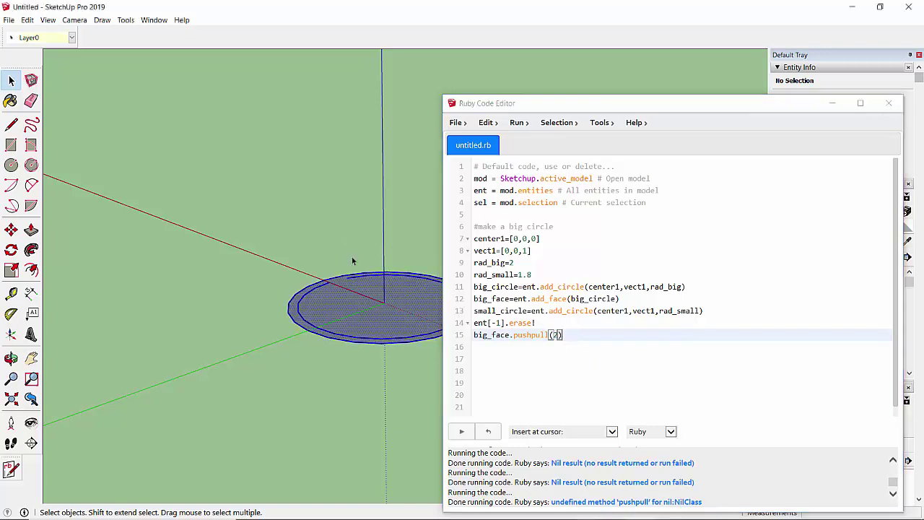
key("Delete")
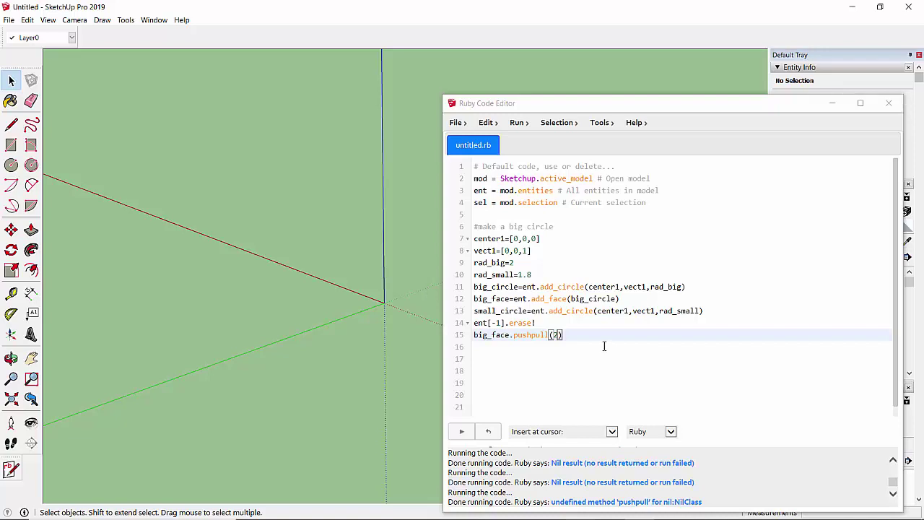
left_click(601, 334)
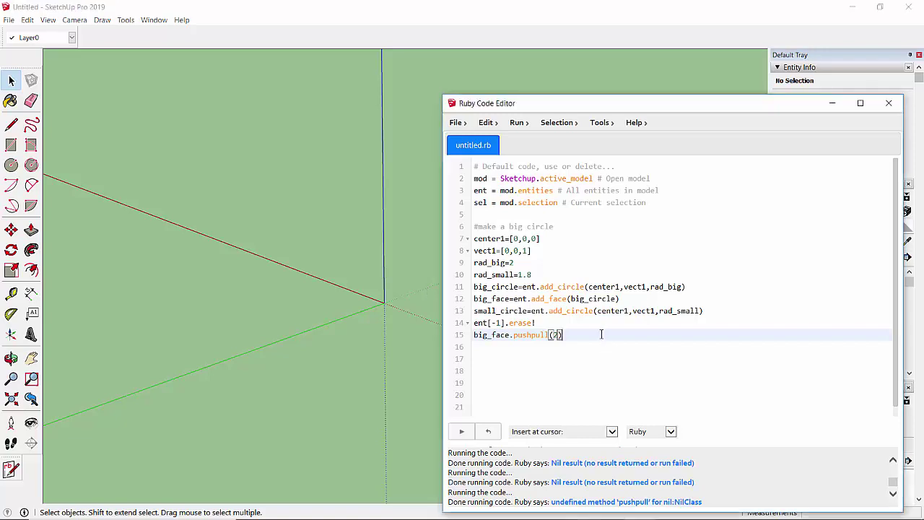
key("ctrl+Return")
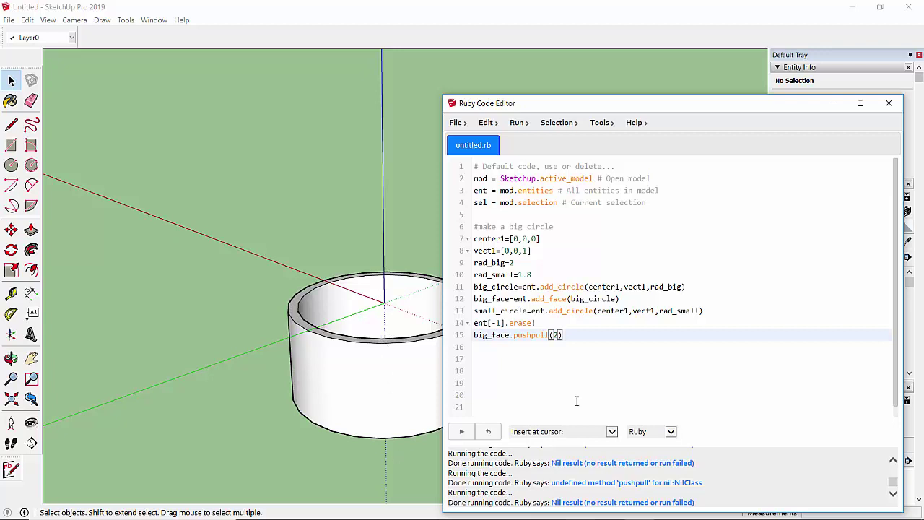
Step: Change line 15 to big_face.pushpull(-2)
left_click(563, 319)
key("Up")
key("Up")
key("Up")
key("Up")
key("Up")
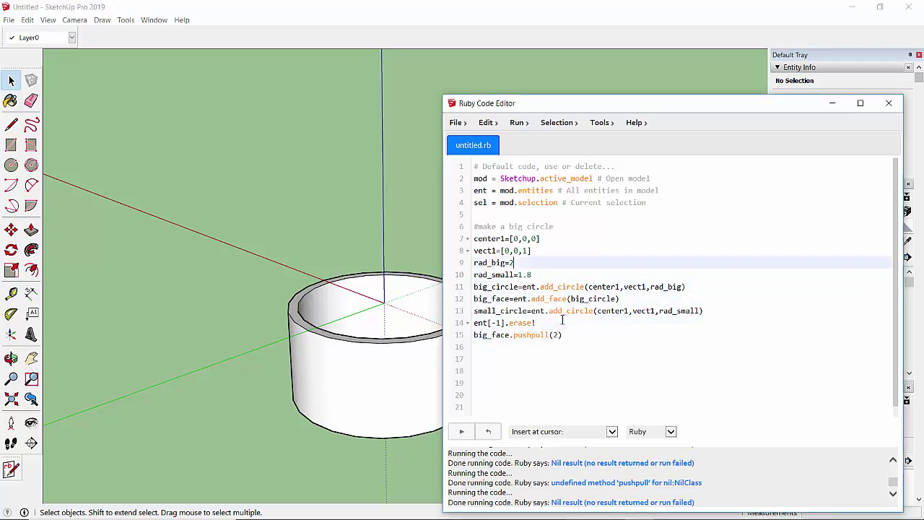
left_click(546, 322)
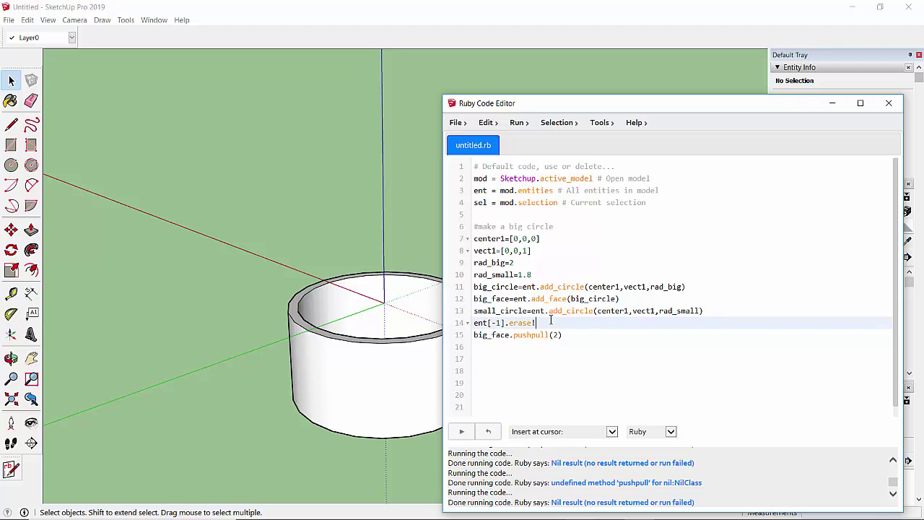
left_click(570, 334)
left_click(551, 334)
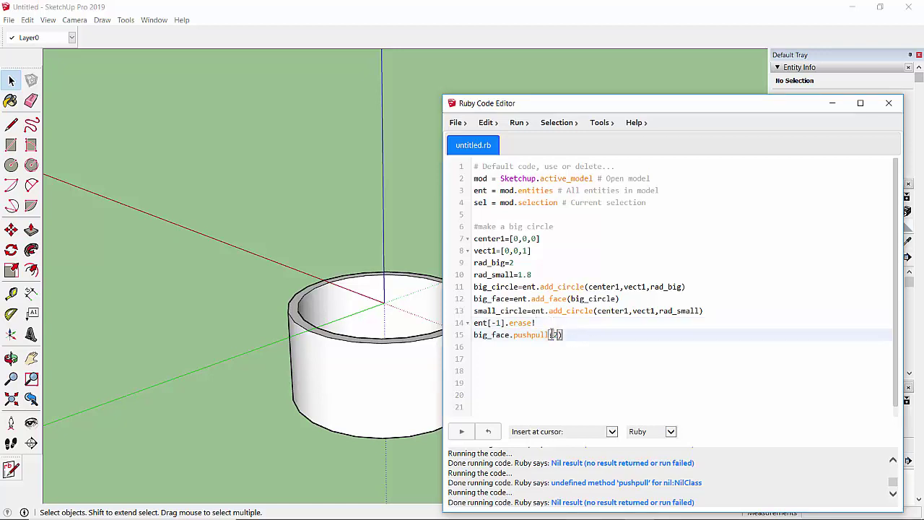
type("-")
Step: Delete the existing cylinder from the model and rerun the script to rebuild it
left_click(310, 232)
key("ctrl+a")
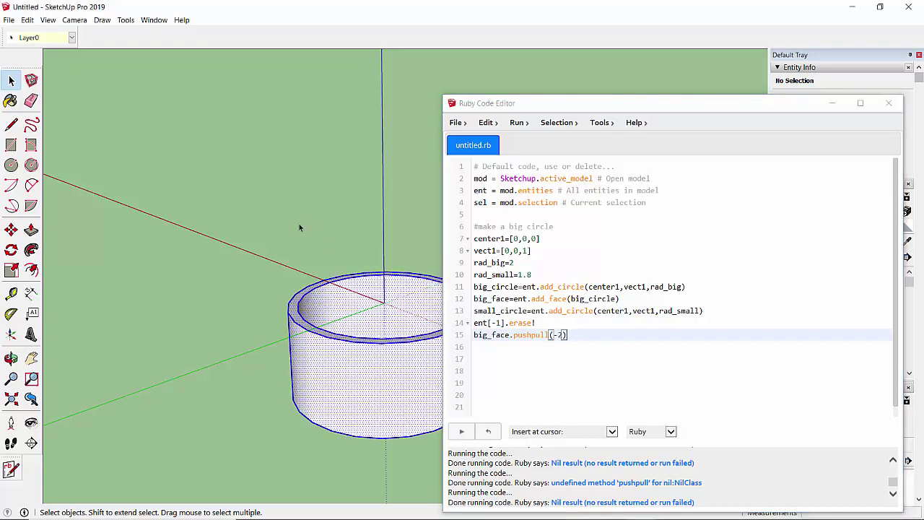
key("Delete")
left_click(594, 336)
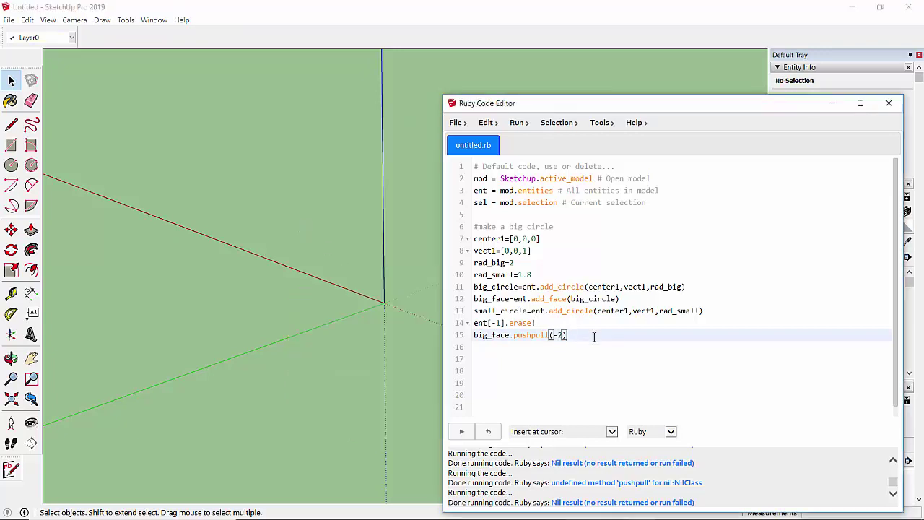
key("ctrl+Return")
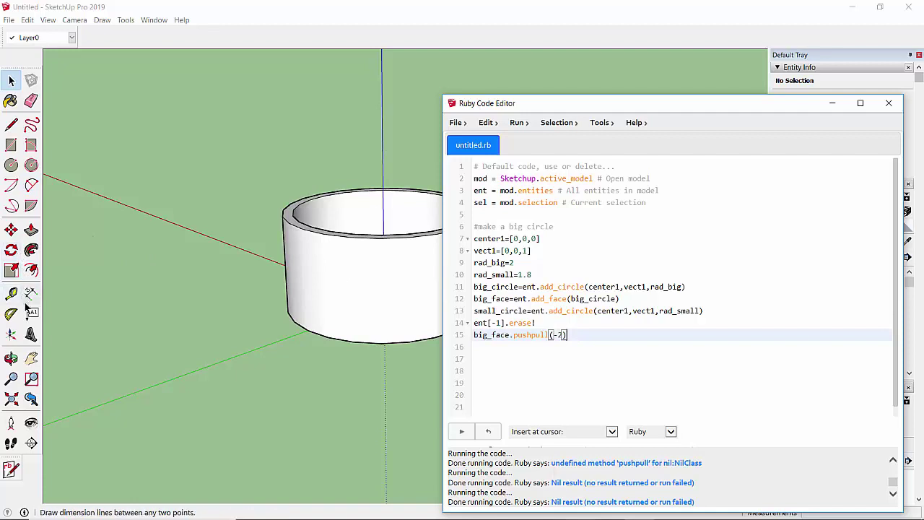
Step: Orbit to look down into the open hollow ring, then move to line 8's normal vector in the script
left_click(11, 358)
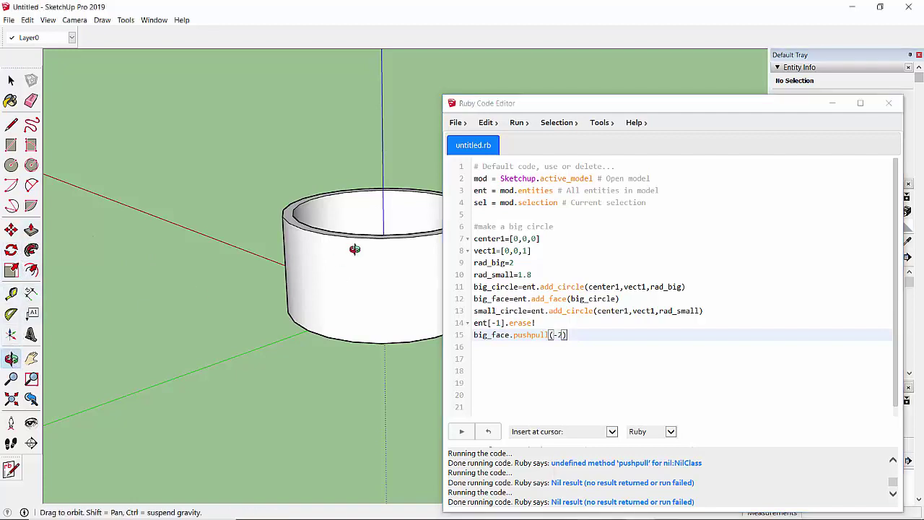
mouse_move(335, 354)
left_mouse_down()
mouse_move(318, 377)
mouse_move(363, 221)
mouse_move(345, 353)
left_mouse_up()
left_click(582, 335)
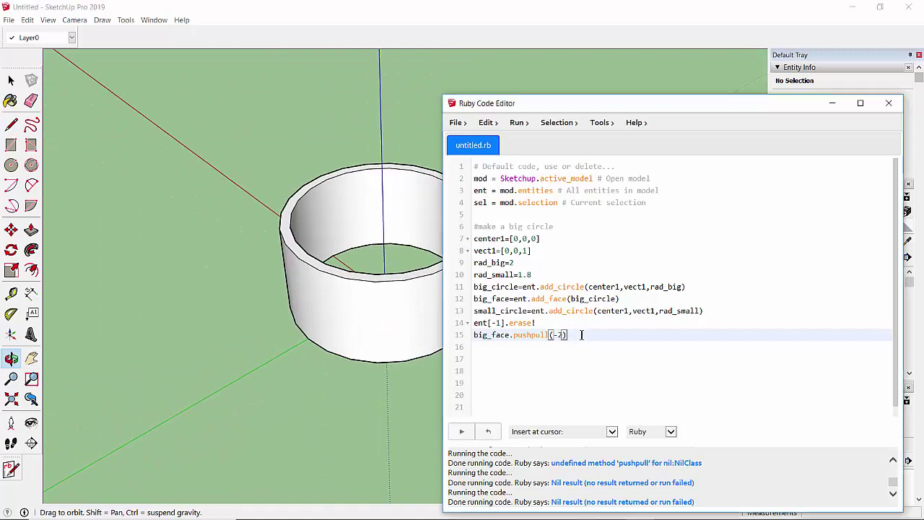
scroll(200, 312, "down", 2)
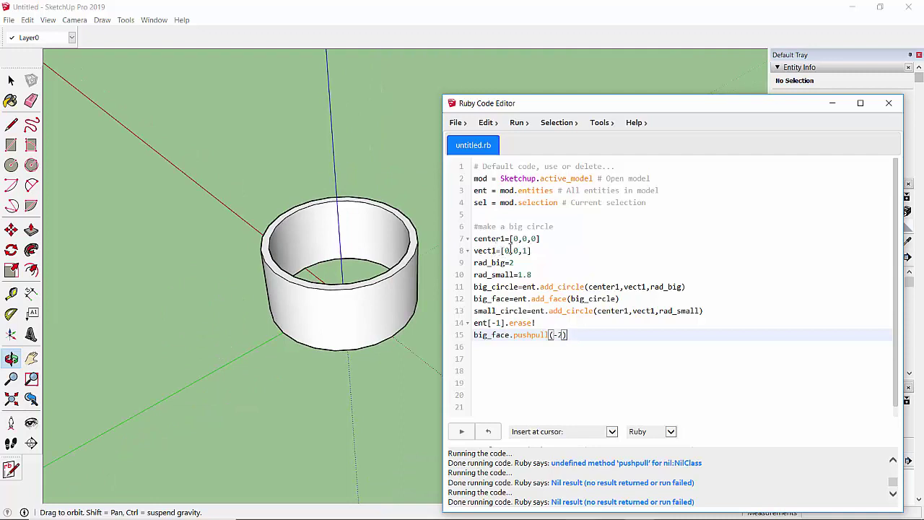
left_click(508, 250)
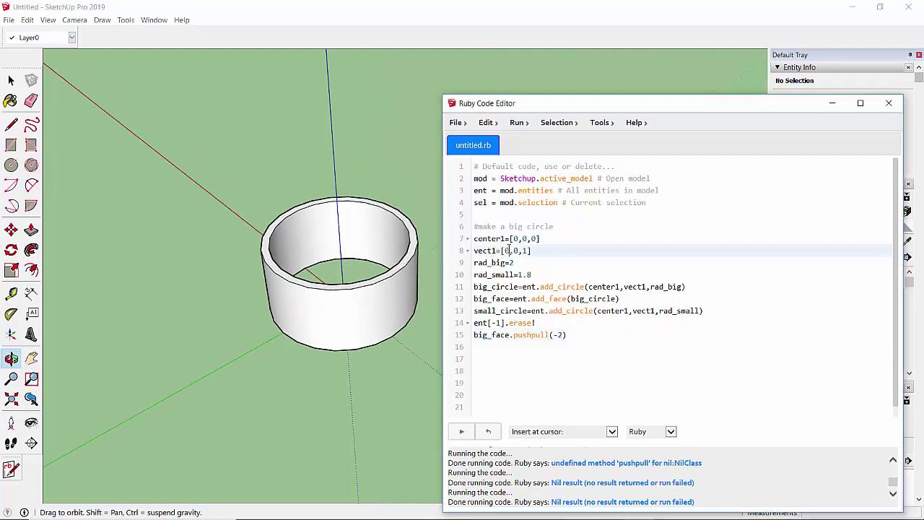
Step: With vect1 changed to [2,4,7] on line 8, rerun the script to add a tilted ring
key("End")
key("Down")
key("Down")
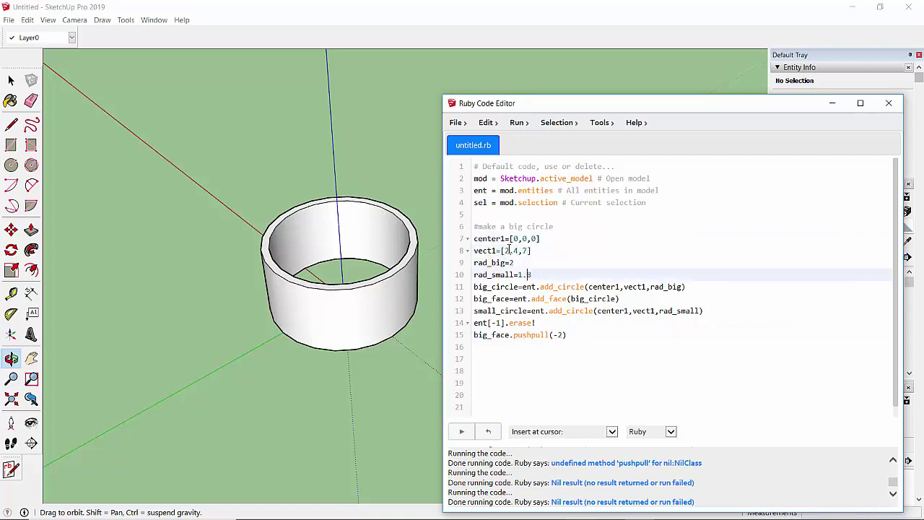
key("Up")
key("Up")
key("Down")
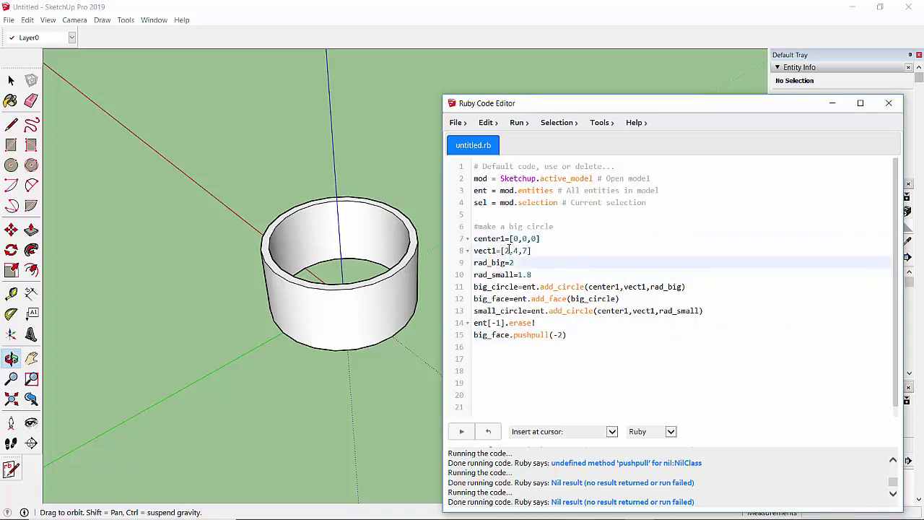
key("ctrl+Return")
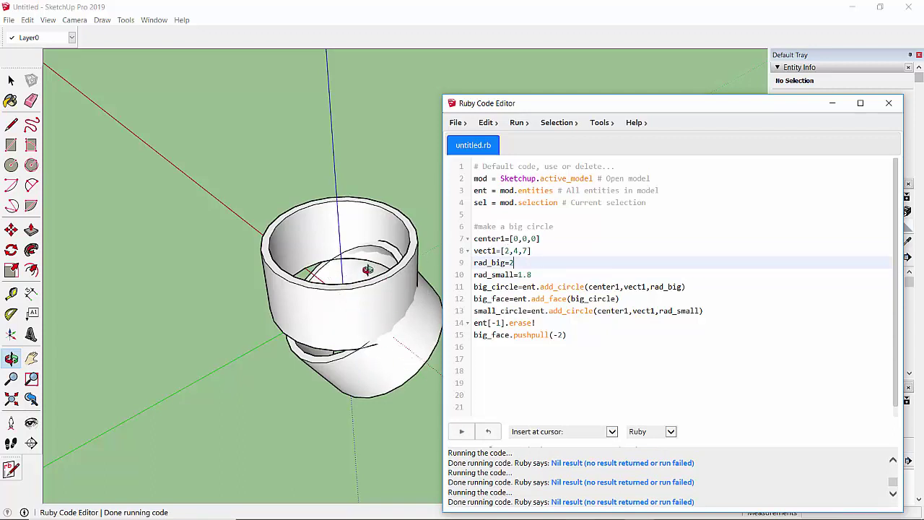
Step: Zoom in and out on the tilted cylinder, then review the center point and push-pull lines
scroll(200, 263, "down", 3)
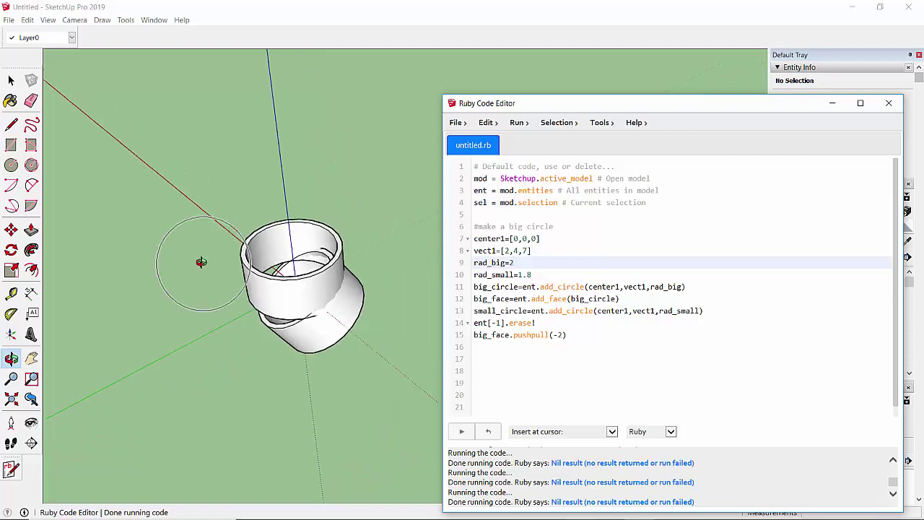
scroll(282, 258, "up", 3)
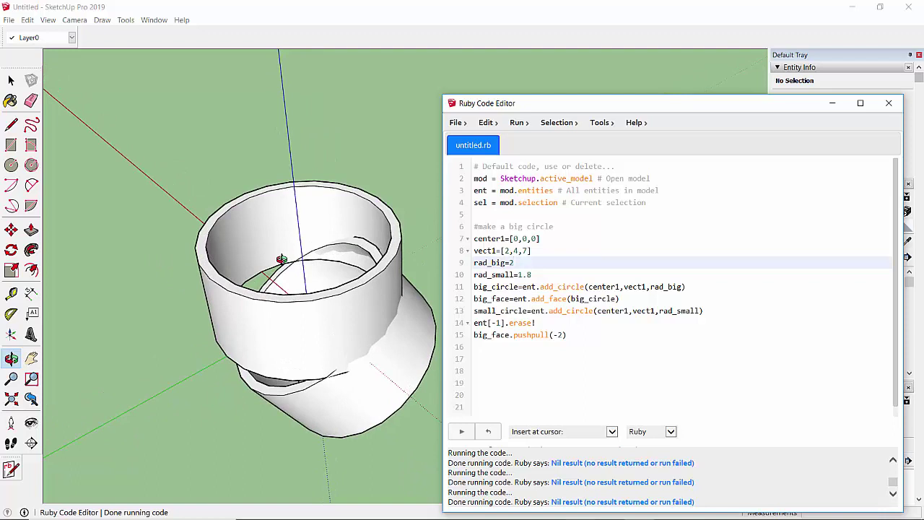
scroll(281, 259, "down", 3)
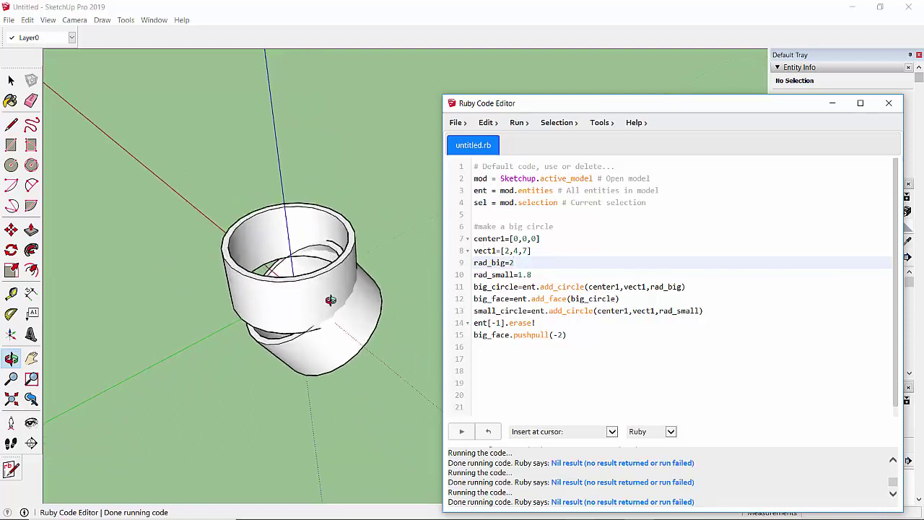
scroll(330, 299, "up", 2)
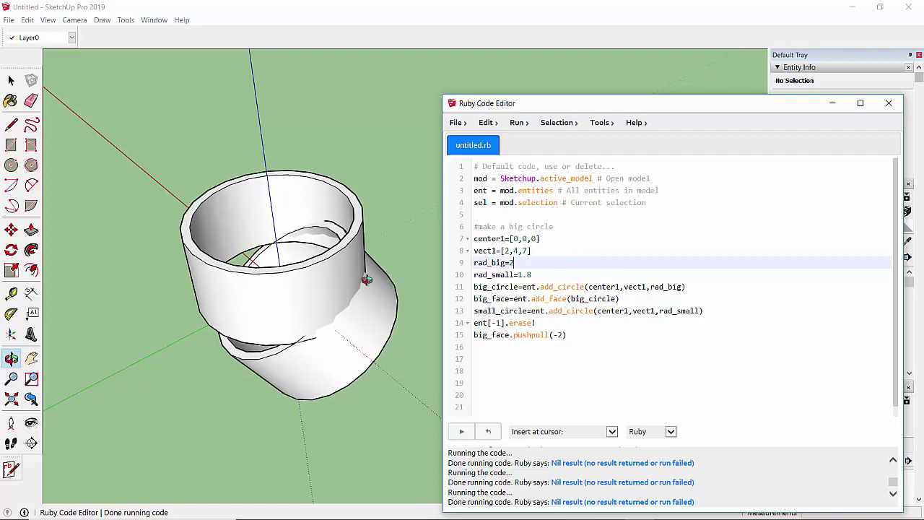
left_click(545, 242)
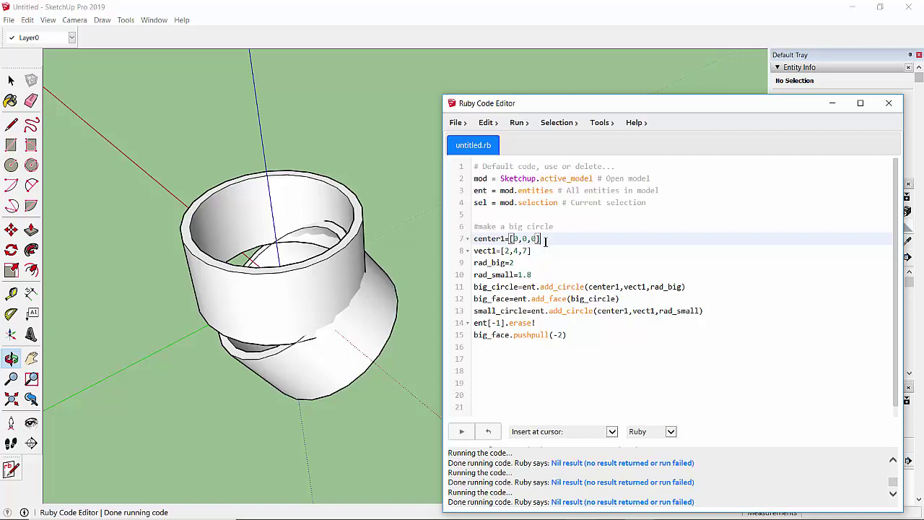
left_click(575, 334)
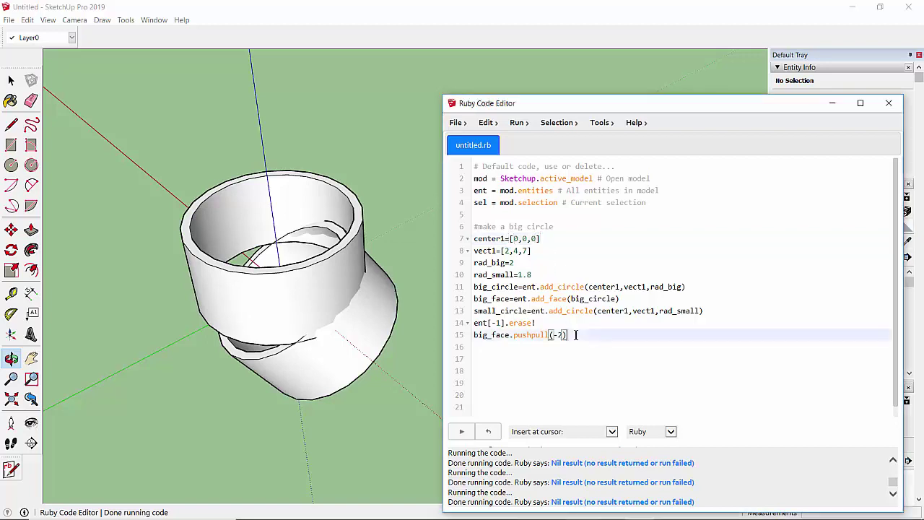